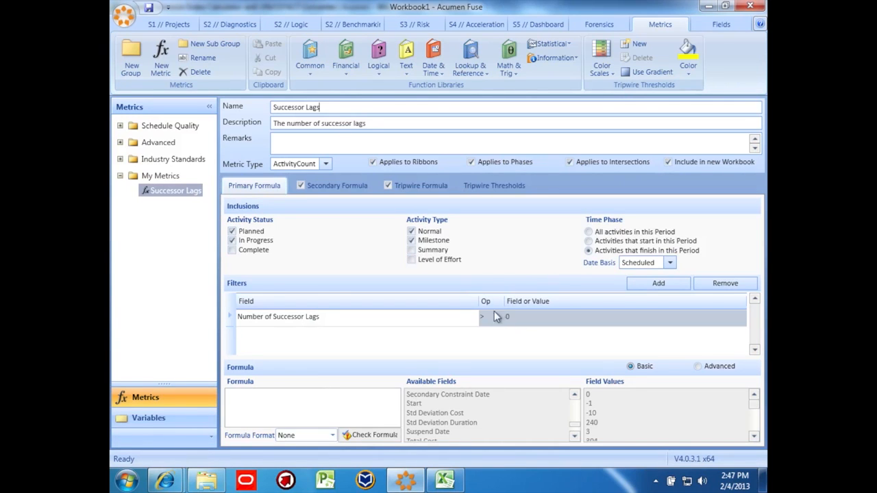
Review the secondary and tripwire formulas of Successor Lags, and apply a Lowest is Better color scale with 3 intervals to its tripwire thresholds.
left_click(334, 192)
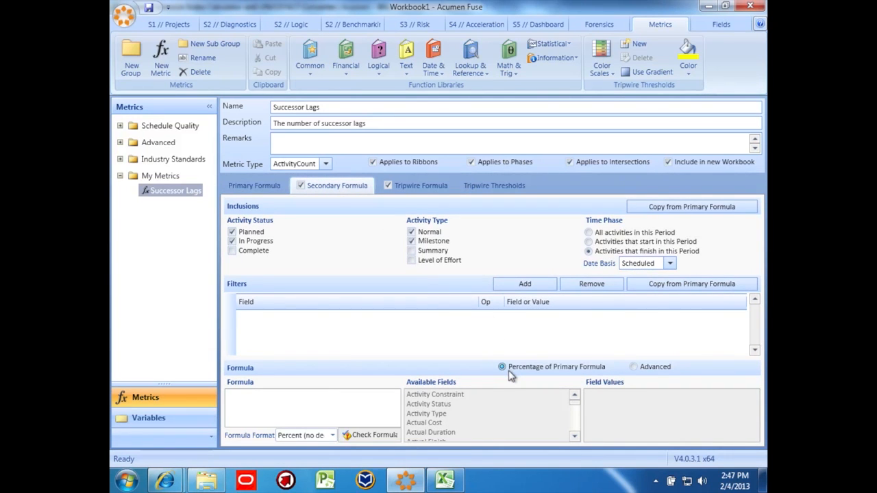
left_click(421, 187)
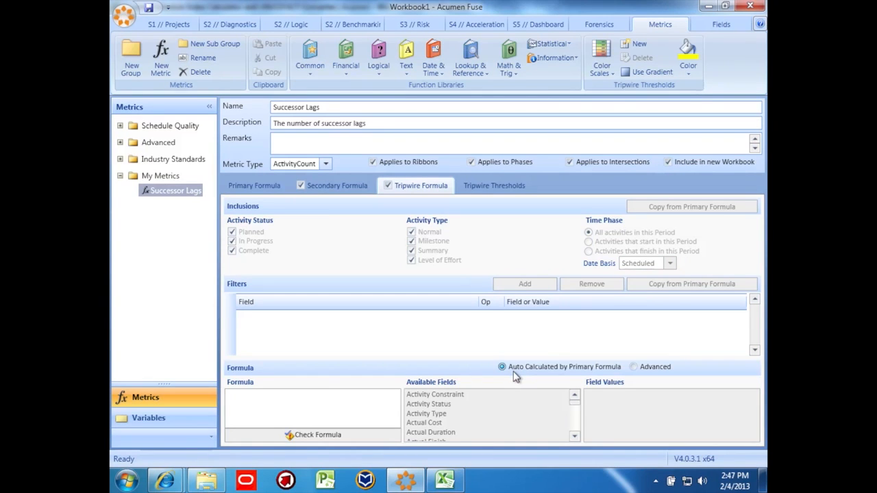
left_click(488, 192)
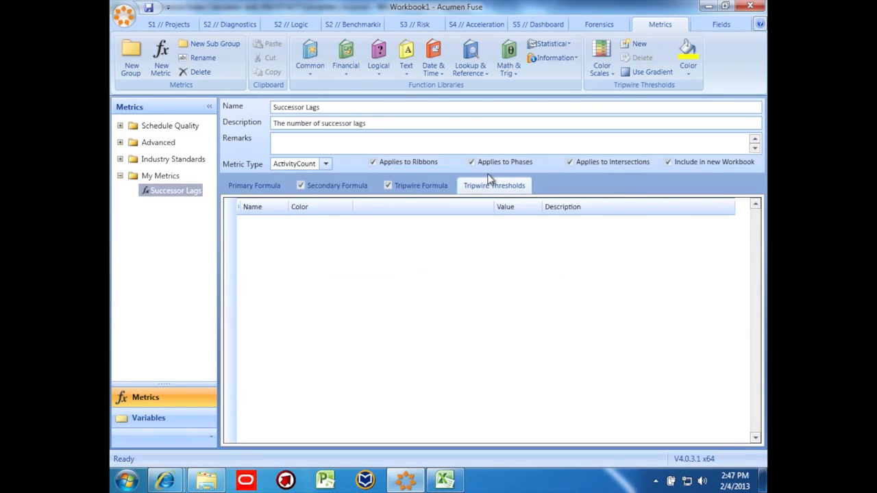
left_click(612, 74)
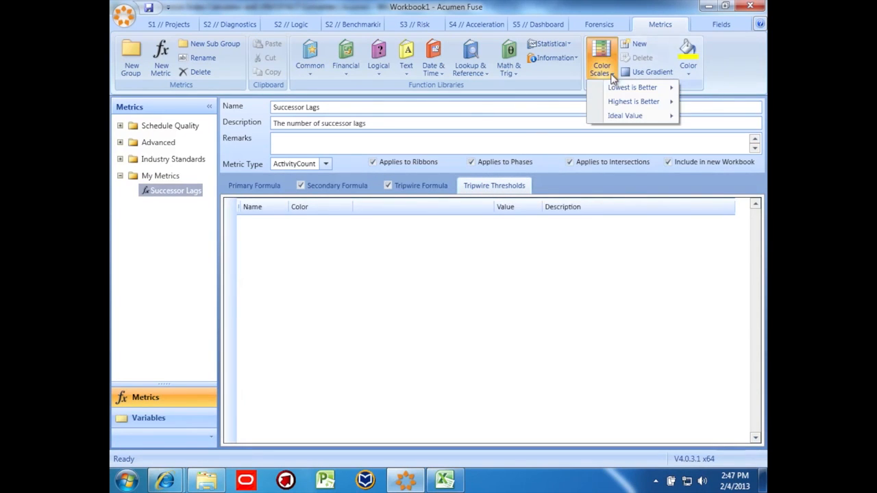
mouse_move(620, 90)
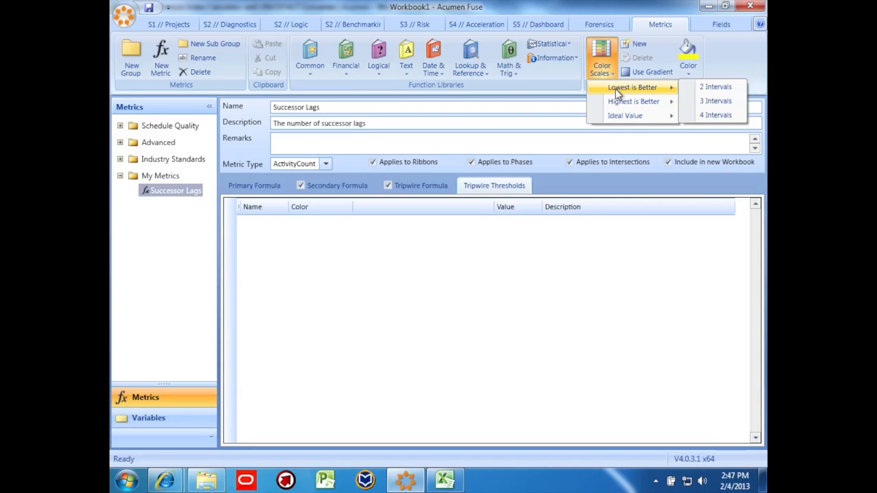
left_click(715, 101)
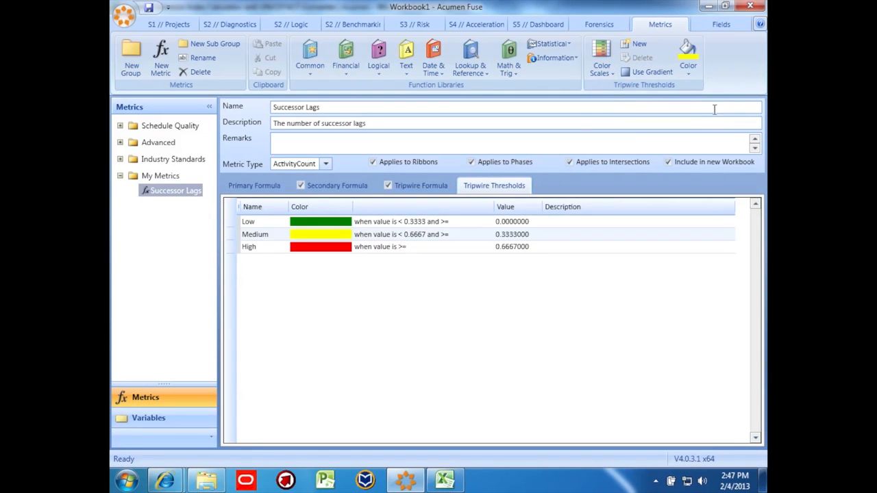
Check the Low, Medium and High threshold values of the Successor Lags color scale.
left_click(527, 236)
left_click(524, 251)
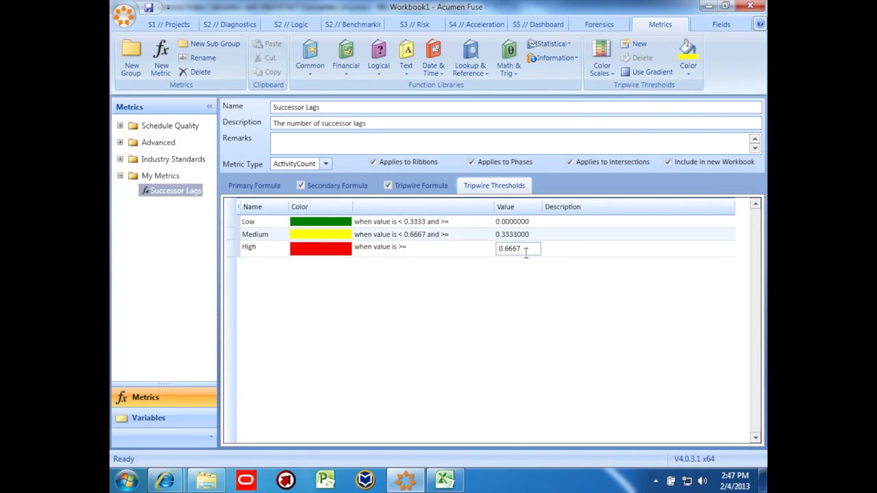
left_click(524, 235)
left_click(525, 222)
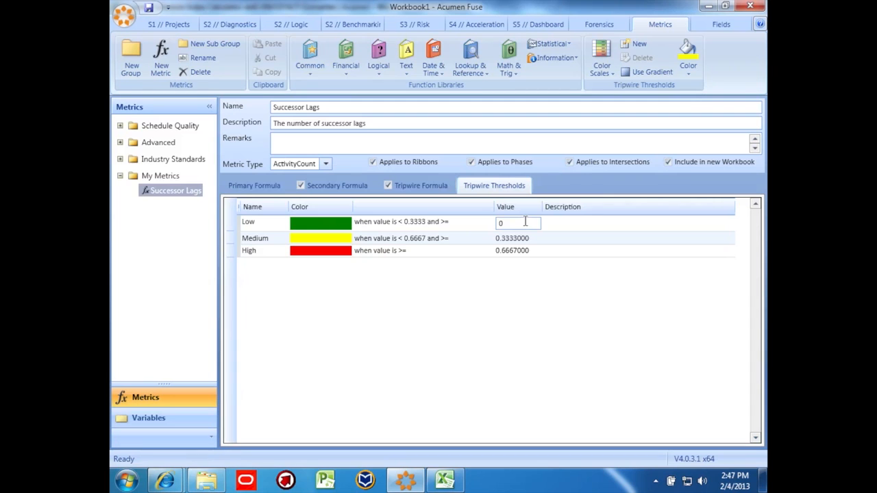
key("Return")
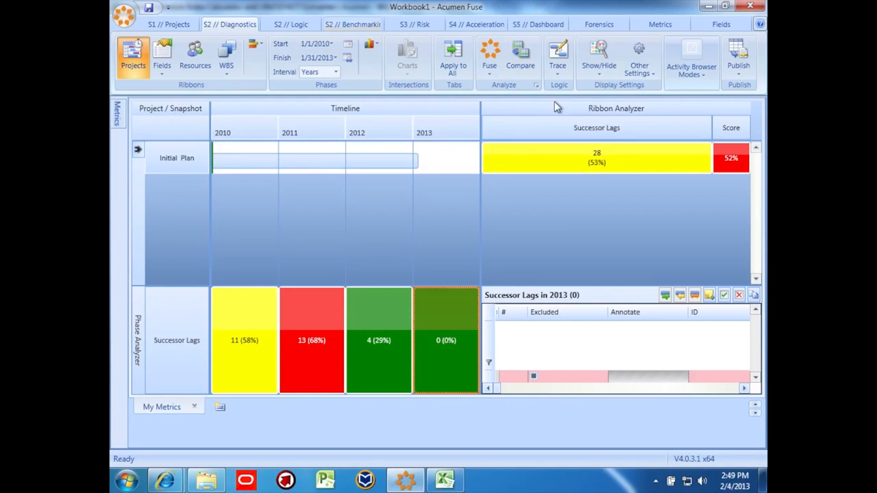
Examine the Successor Lags results in the Ribbon Analyzer and for the 2011 and 2012 phases in the Phase Analyzer.
mouse_move(593, 164)
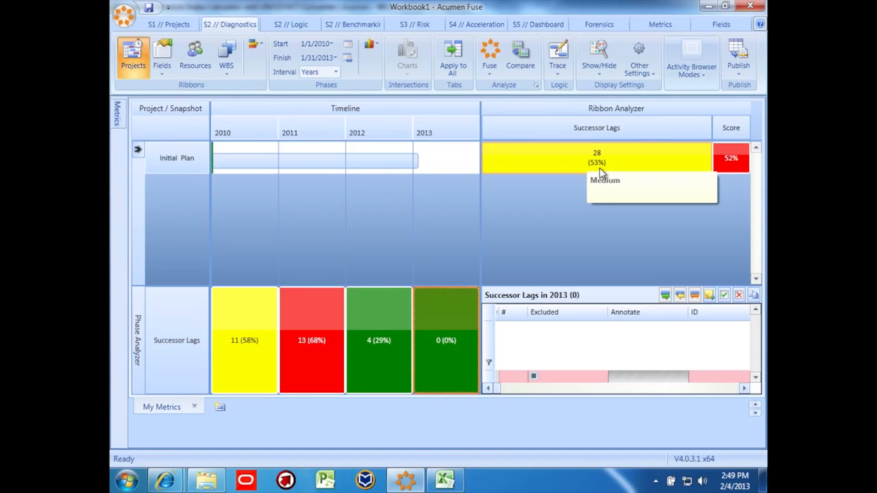
left_click(312, 363)
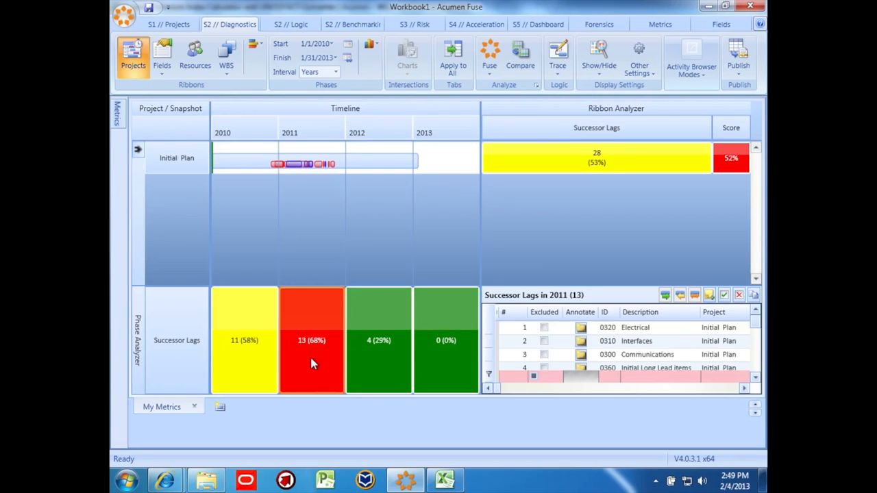
mouse_move(374, 363)
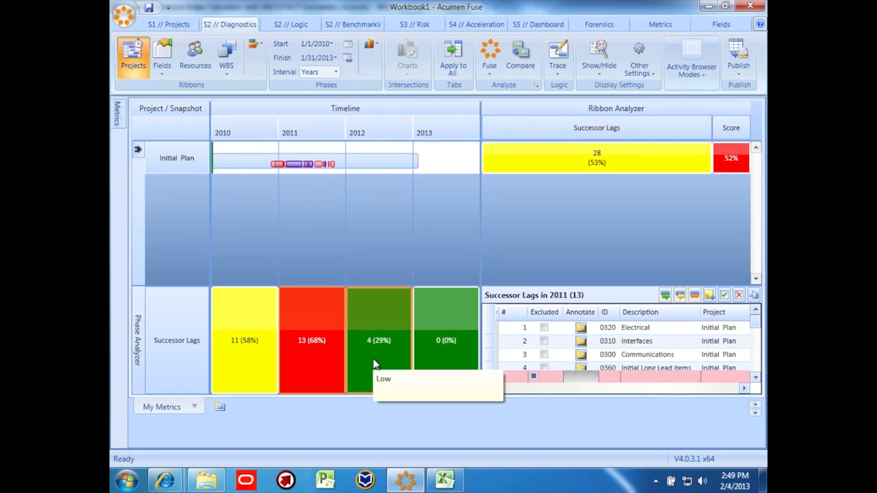
left_click(373, 363)
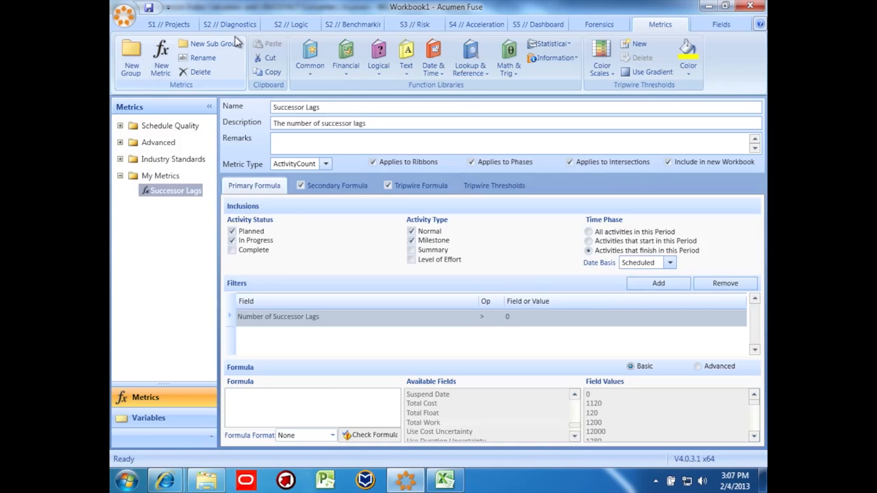
Create a new metric named Max Work in My Metrics and set its time phase to activities that finish in this period.
left_click(161, 57)
left_click_drag(302, 108, 269, 112)
type("Ma")
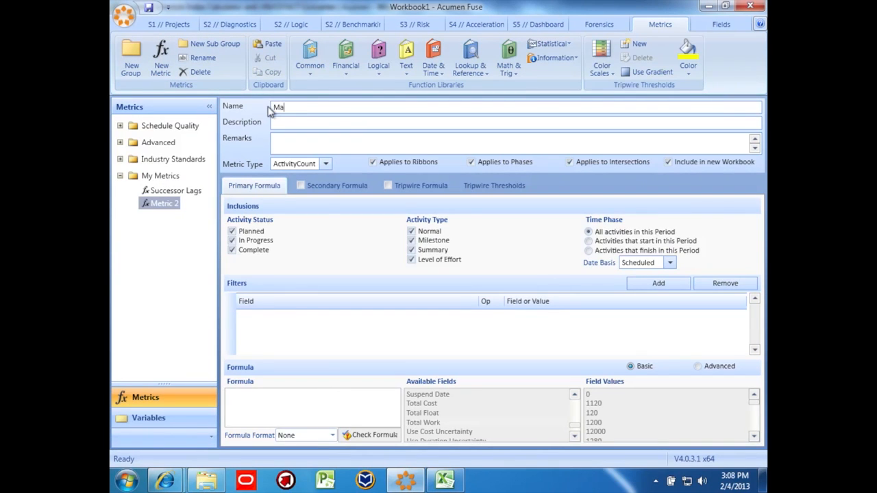
type("x Work")
left_click(587, 251)
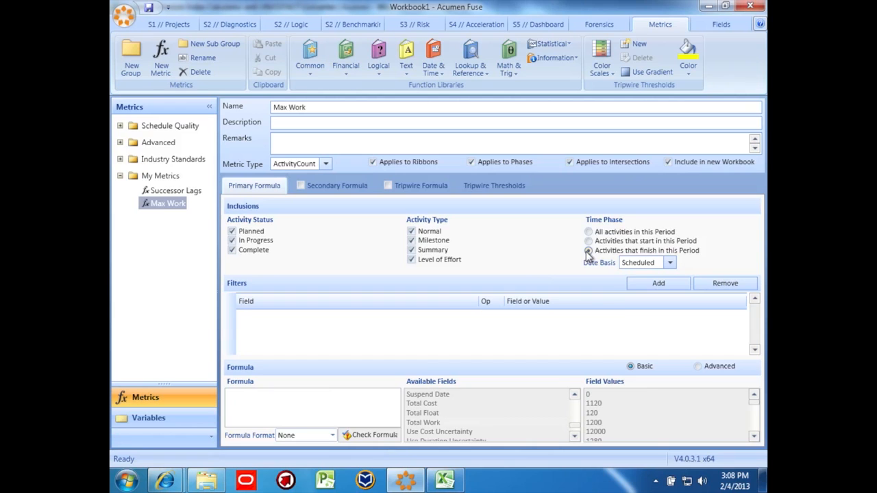
Switch the primary formula of Max Work to Advanced and build MAX(TotalWork) from the MAX function and the Total Work field.
left_click(698, 367)
left_click(298, 396)
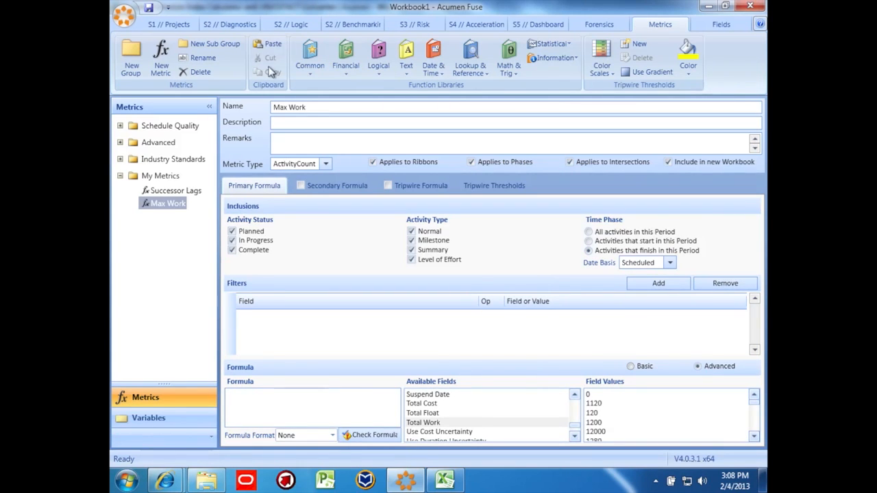
left_click(310, 68)
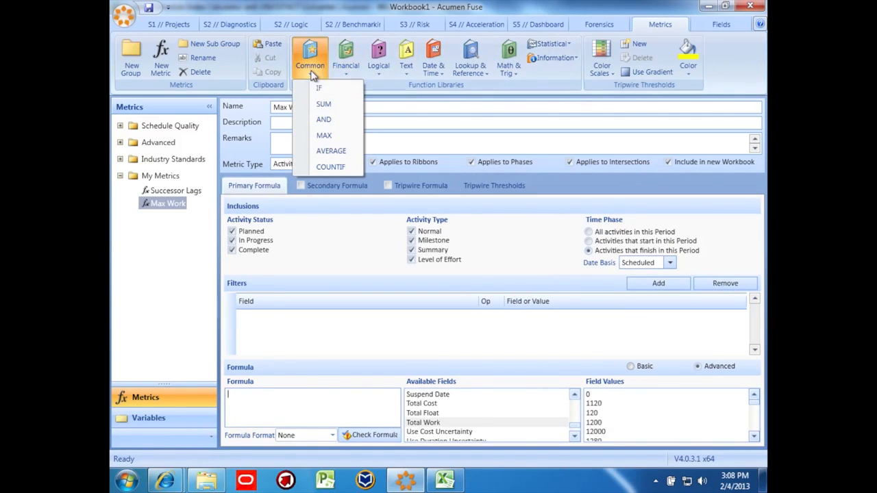
left_click(323, 136)
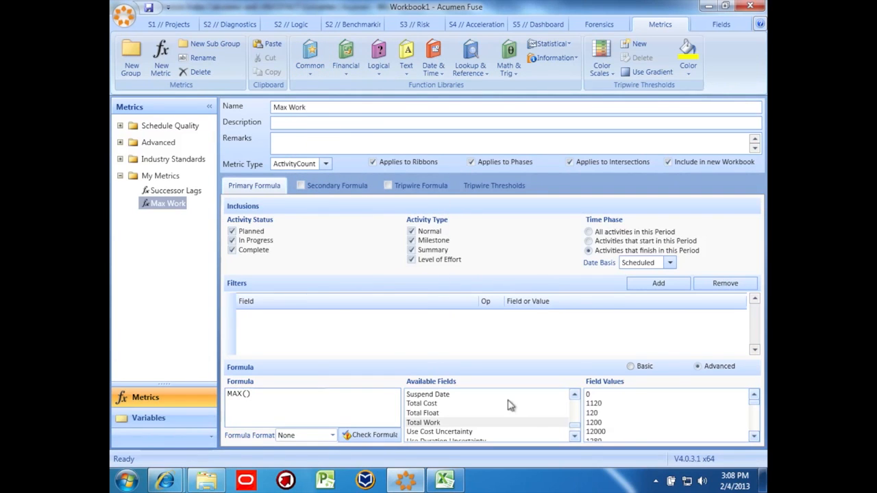
left_click(425, 423)
double_click(424, 424)
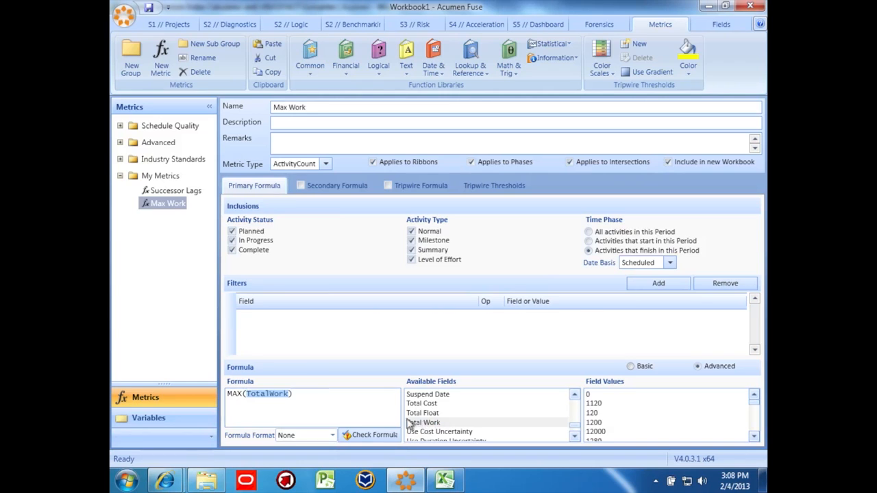
left_click(297, 395)
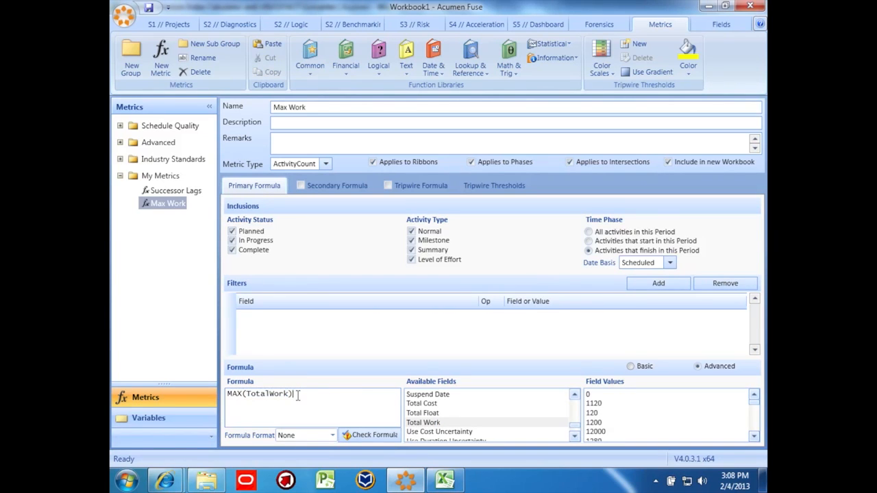
Enable the secondary formula of Max Work as Advanced and enter Max(TotalWork)/Sum(TotalWork).
left_click(308, 190)
left_click(301, 186)
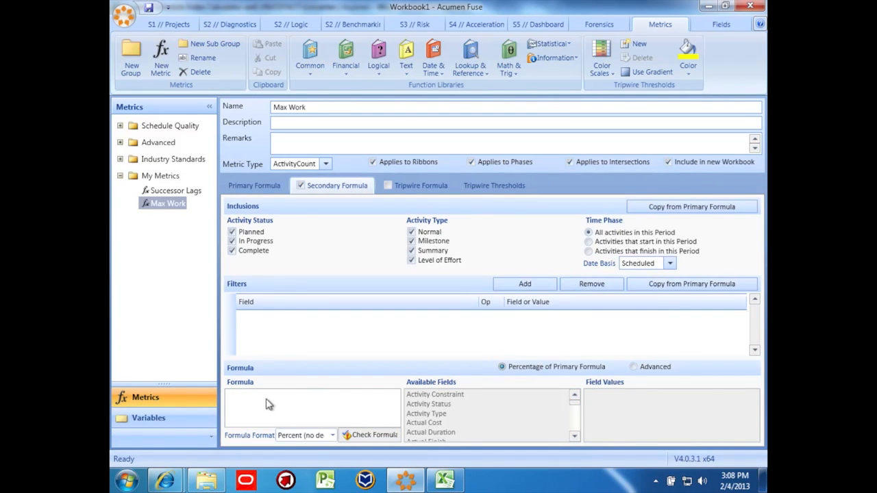
left_click(648, 367)
left_click(321, 409)
type("Max(TotalW")
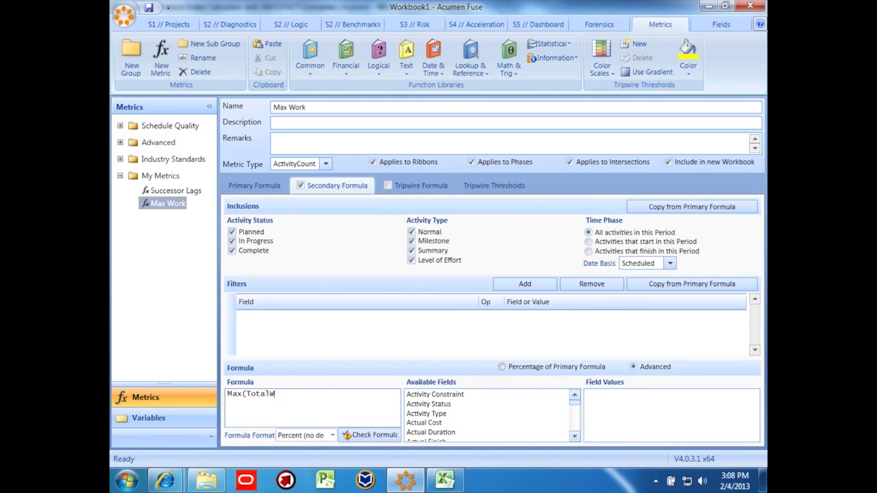
type("ork)/Sum(TotalWork)")
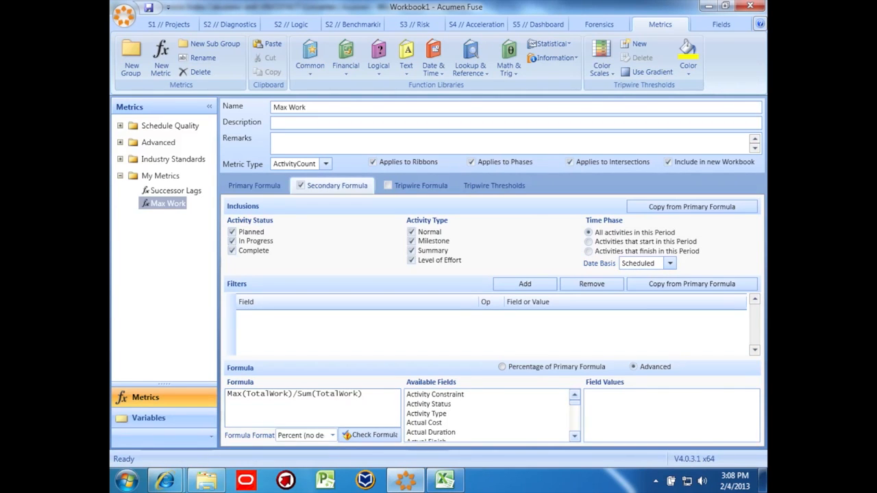
Enable the tripwire formula of Max Work and enter And(TotalWork=Max(TotalWork)).
left_click(391, 188)
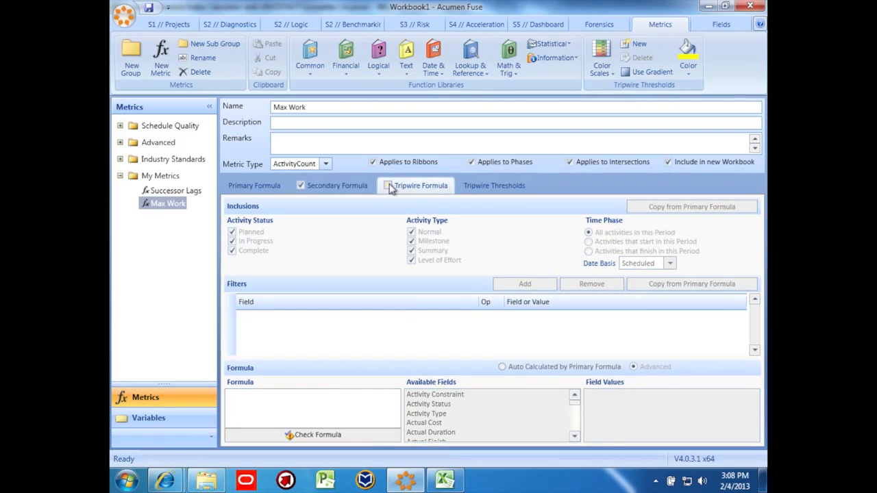
left_click(388, 186)
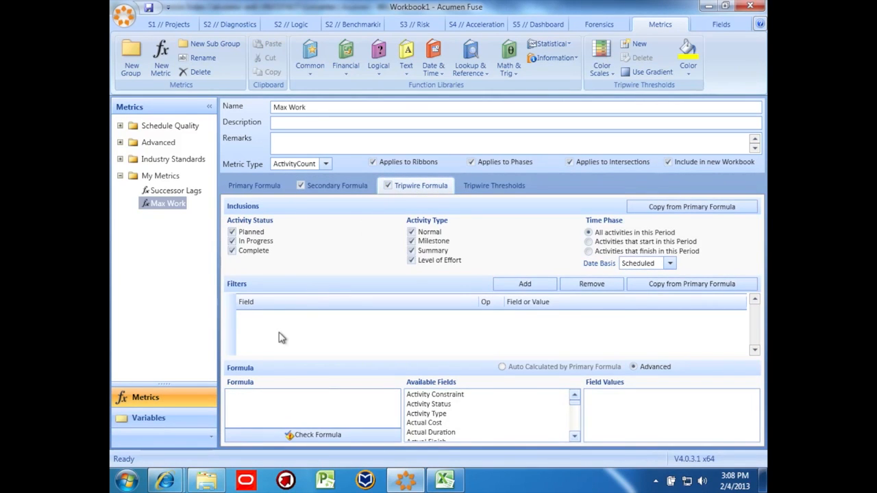
left_click(257, 402)
type("And(TotalWork")
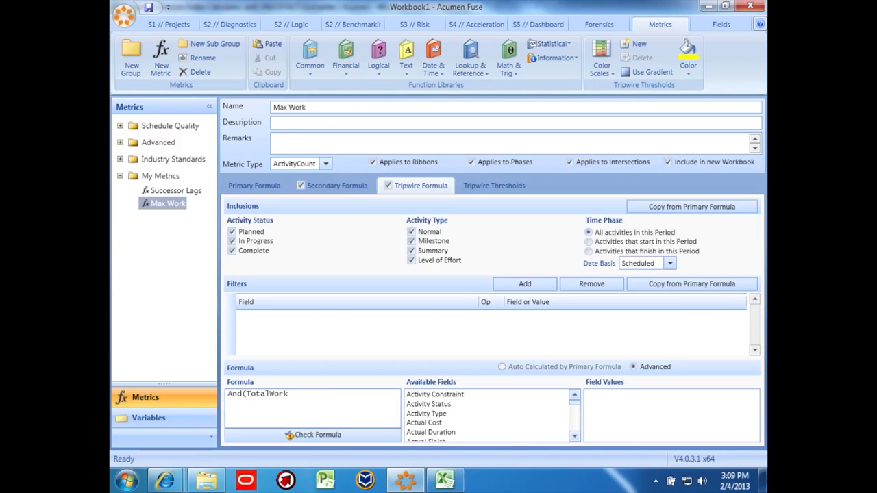
type("=Max(TotalWork))")
left_click(353, 396)
Apply a Lowest is Better color scale with 3 intervals to the tripwire thresholds of Max Work.
left_click(508, 194)
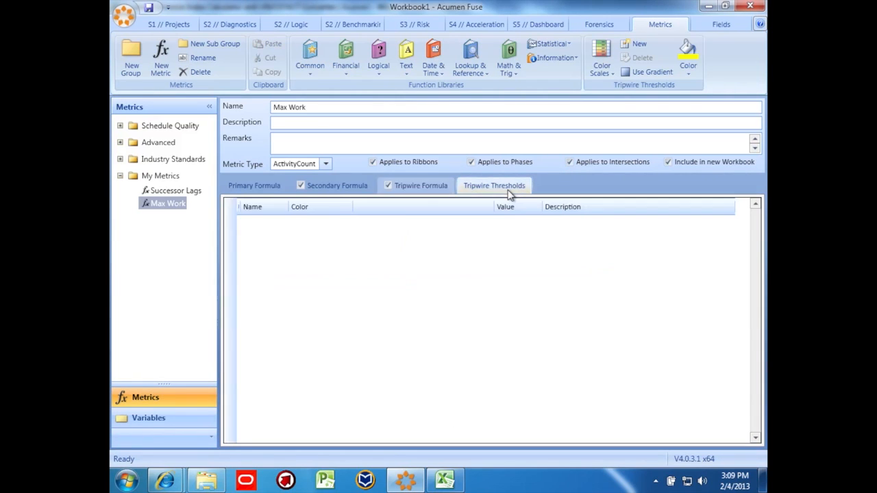
left_click(601, 65)
mouse_move(608, 89)
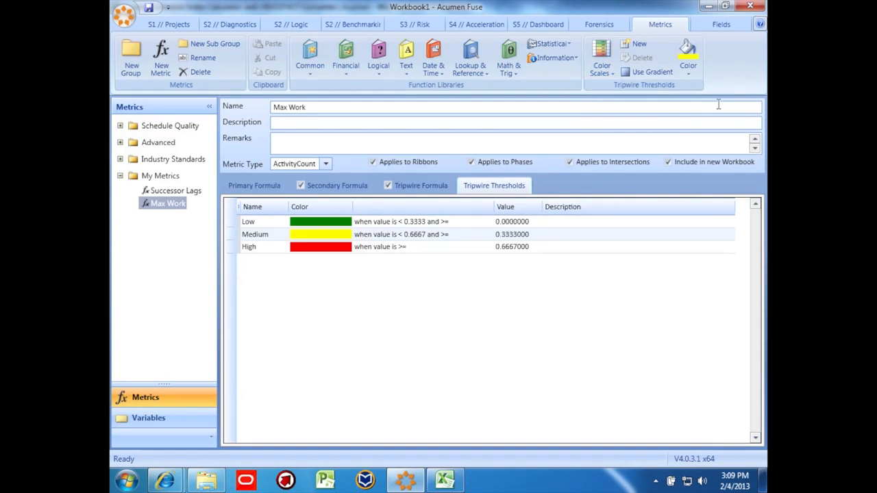
Check the Low, Medium and High threshold values of the Max Work color scale.
left_click(526, 222)
left_click(522, 235)
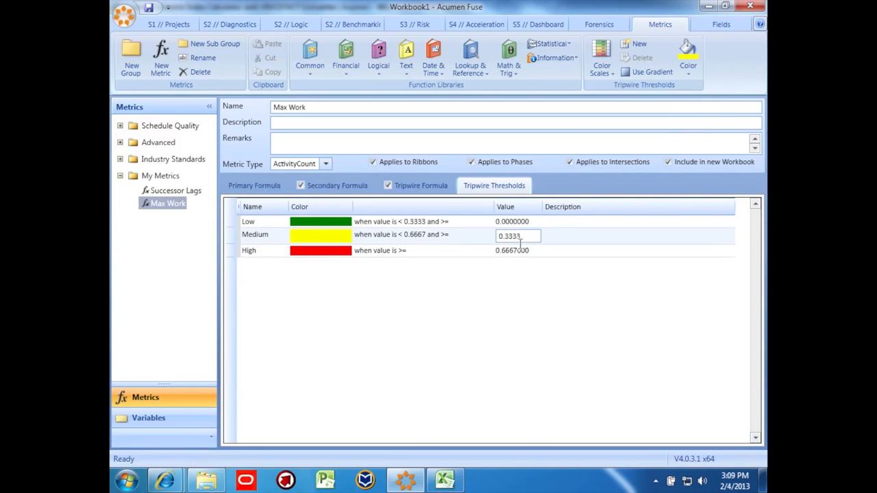
left_click(521, 247)
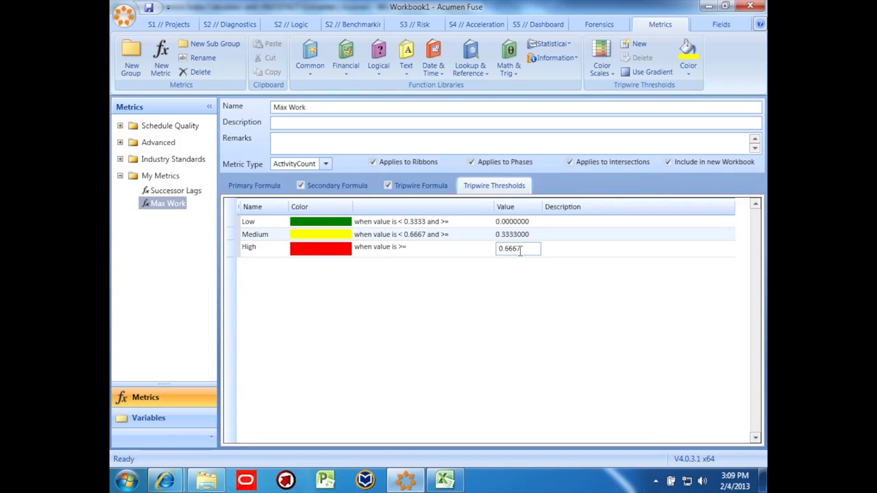
Add the Max Work metric to the Phase Analyzer in Diagnostics and run the Fuse analysis.
left_click(224, 25)
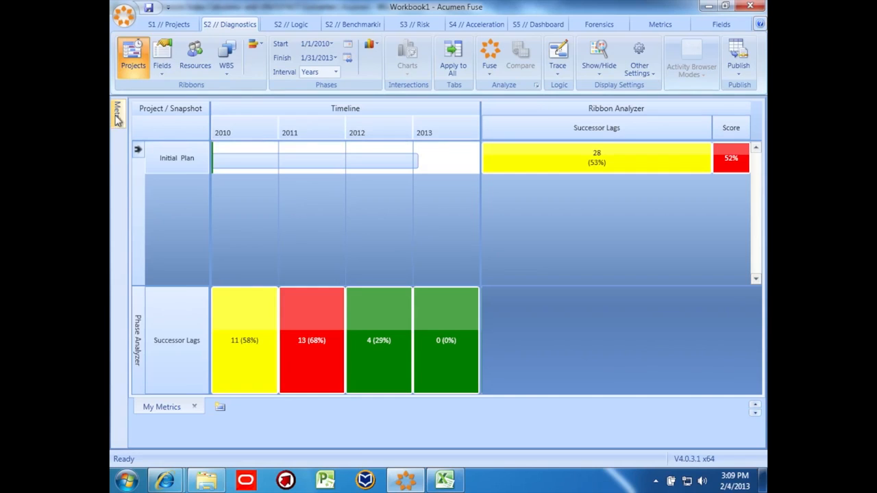
mouse_move(117, 122)
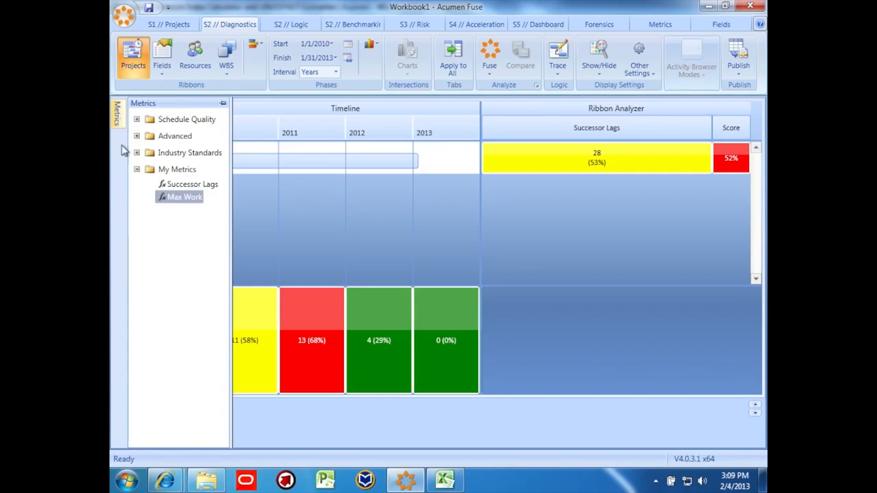
right_click(180, 200)
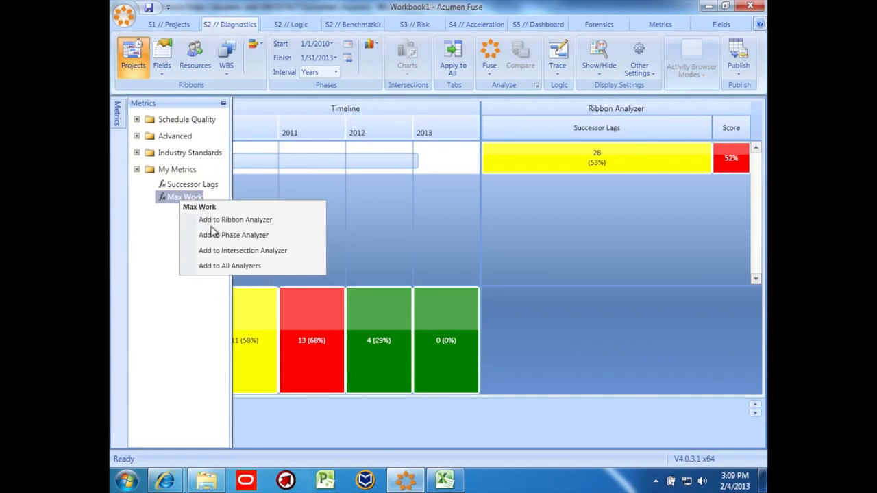
left_click(216, 236)
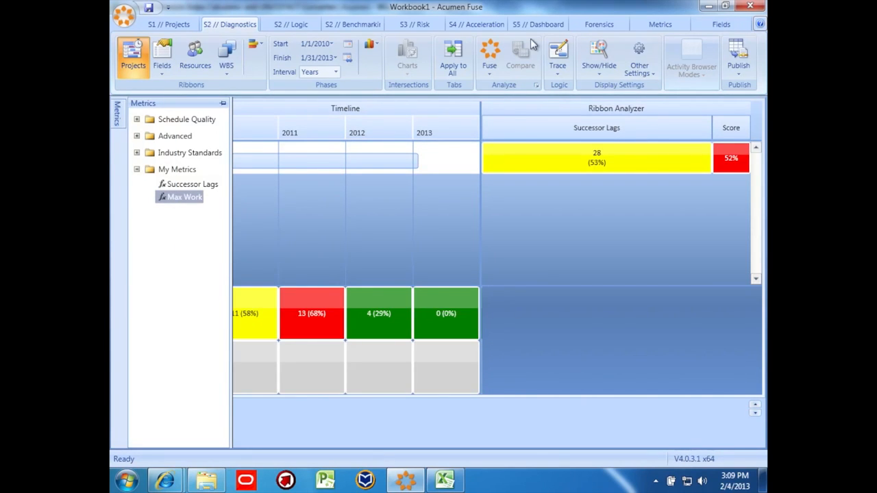
left_click(487, 52)
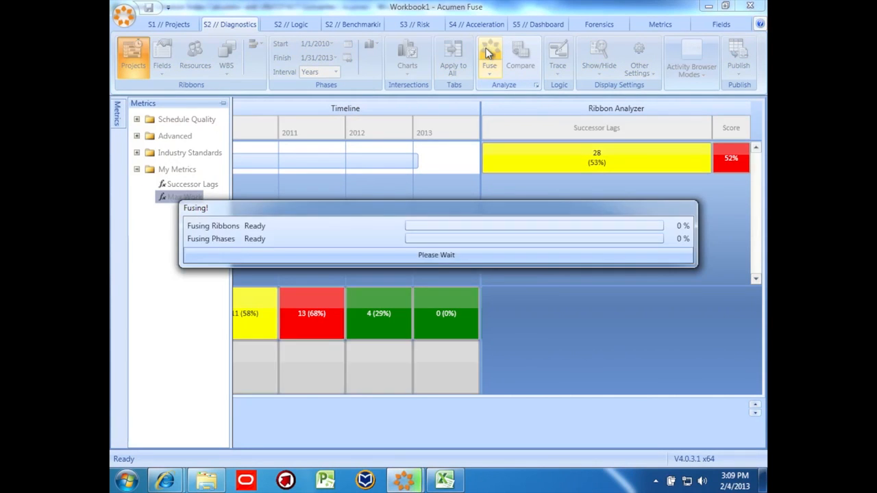
Inspect the activity behind the Max Work result for the 2011 phase.
left_click(255, 105)
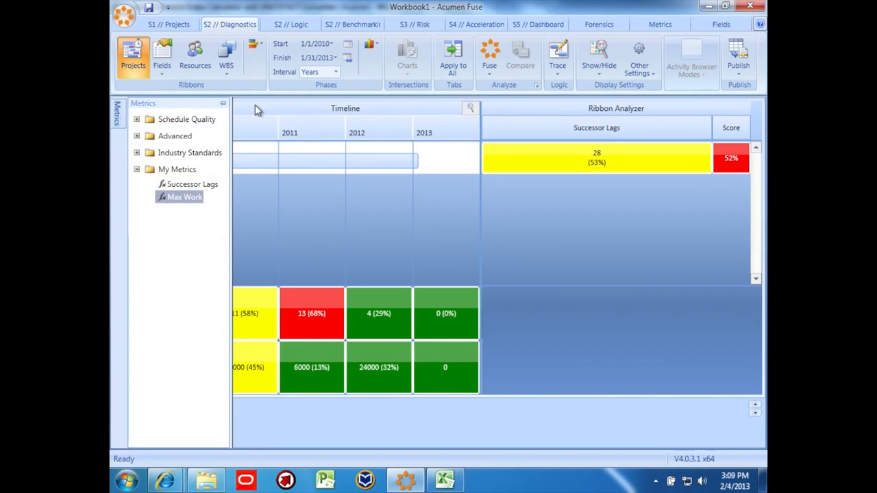
left_click(306, 375)
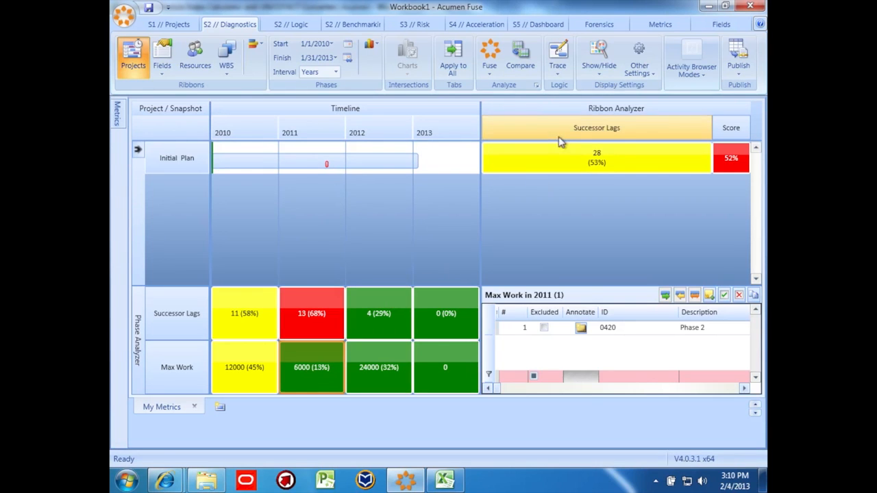
Set the My Metrics group weights to -7 for Successor Lags and -10 for Max Work.
left_click(660, 24)
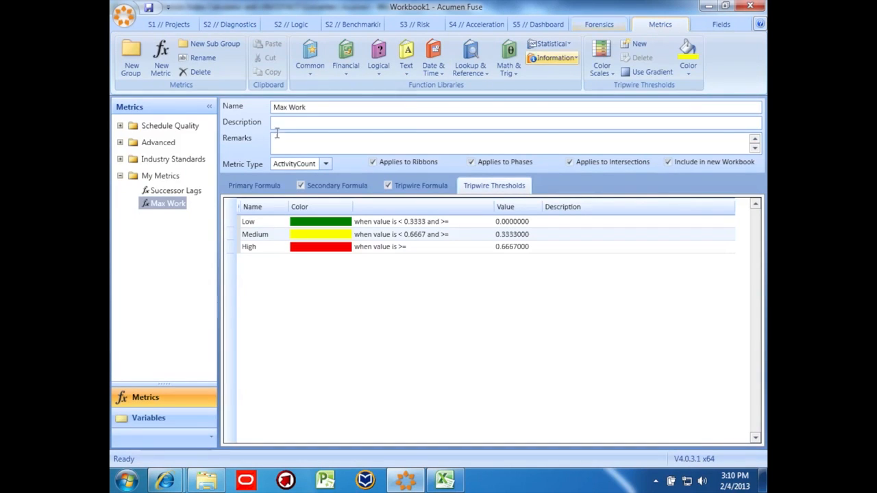
left_click(166, 177)
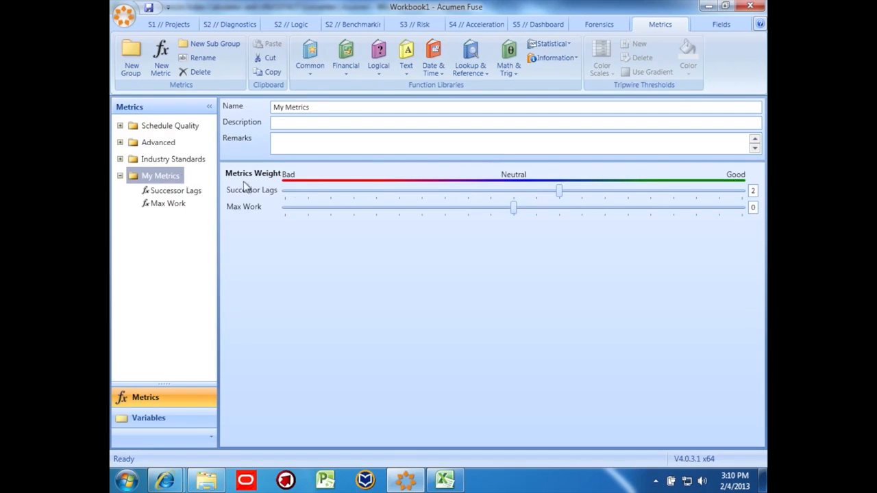
left_click_drag(560, 196, 354, 197)
left_click_drag(515, 212, 292, 215)
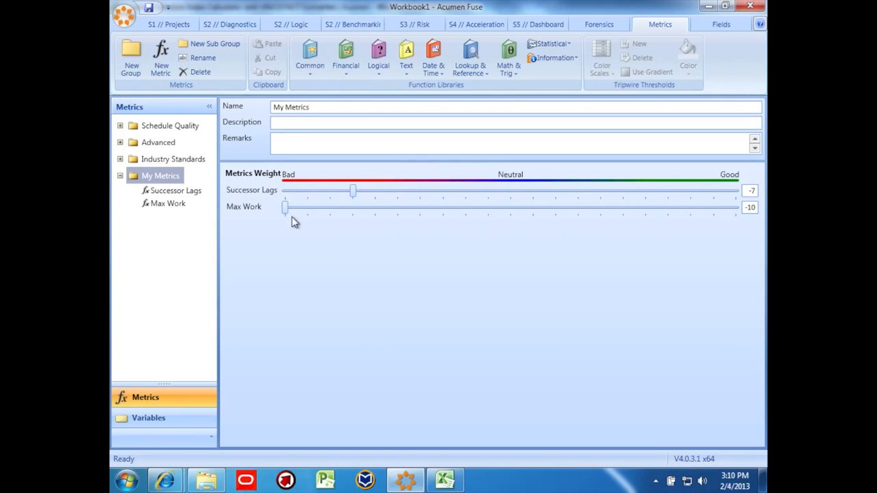